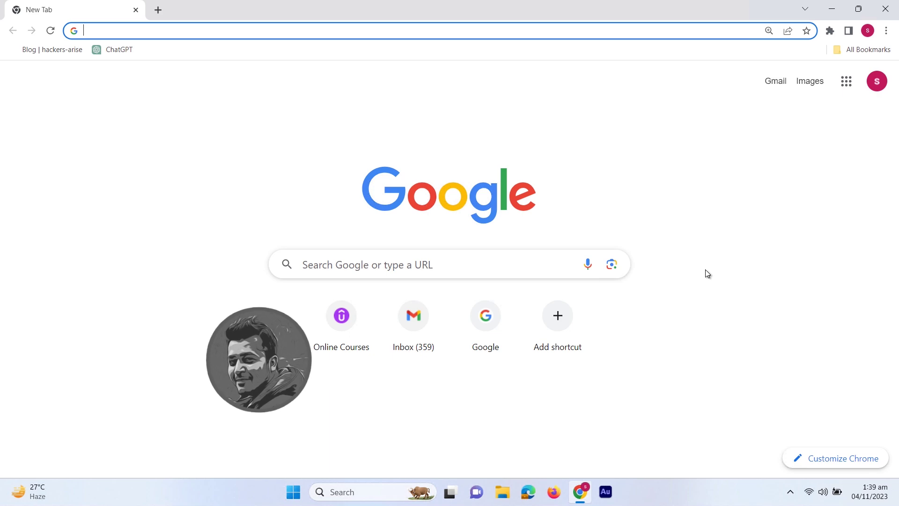
- Go to flipperzero.one Downloads, accept the cookie notice, and scroll to Update via PC
click(120, 31)
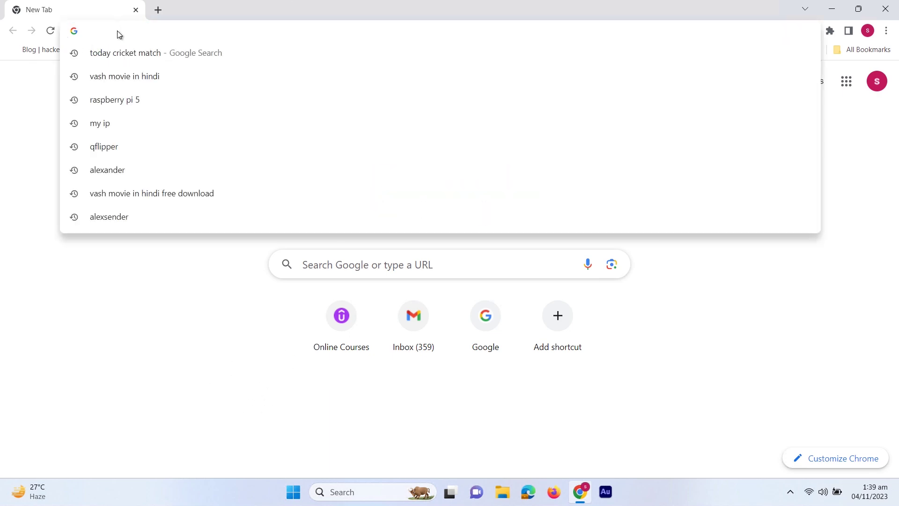
text(flipp)
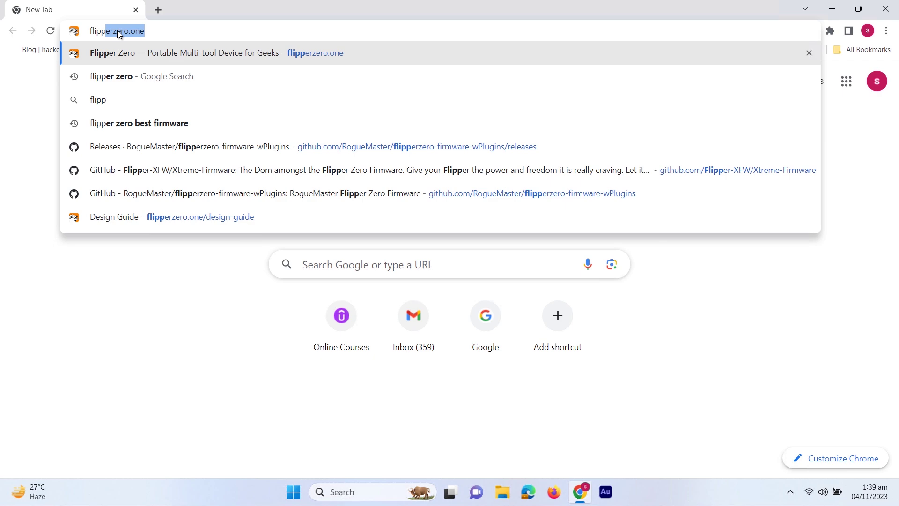
key(Return)
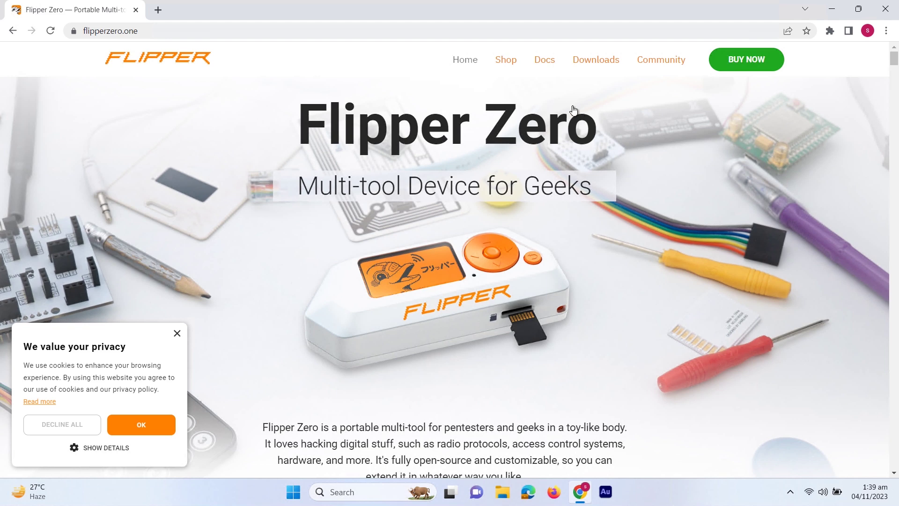
click(602, 66)
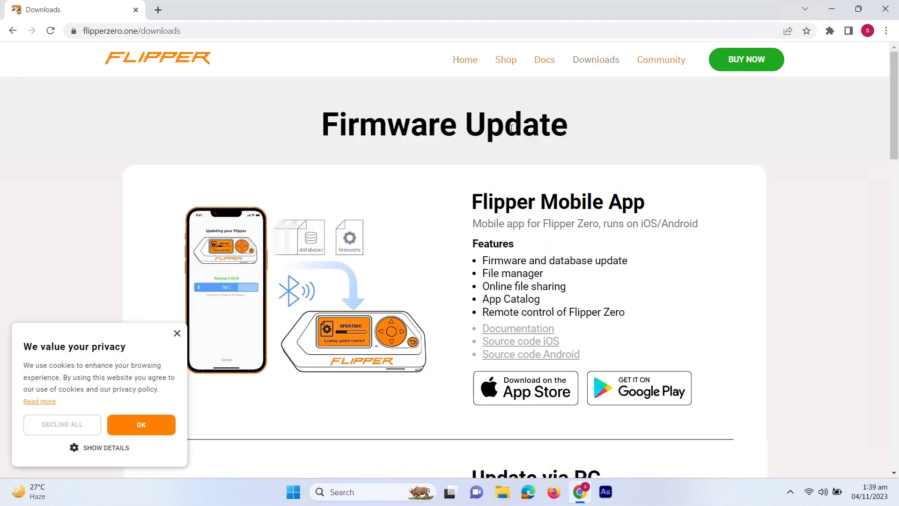
click(143, 425)
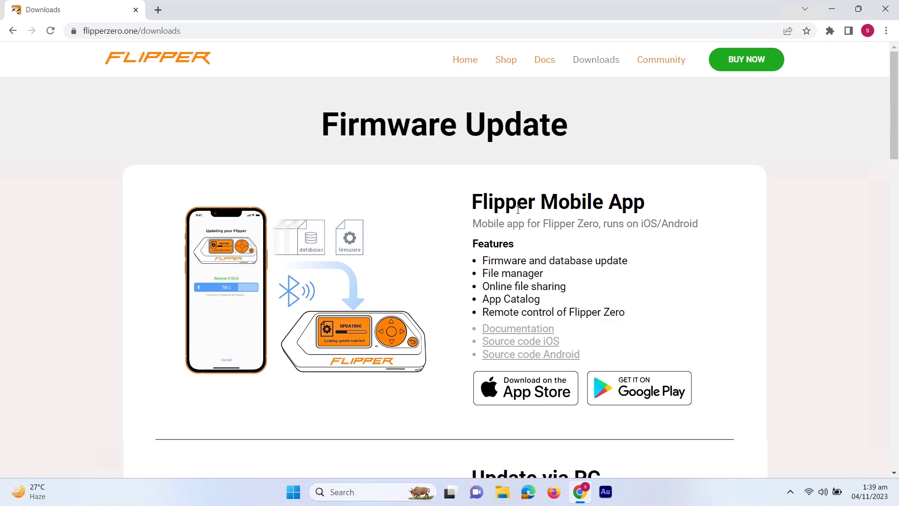
scroll(636, 220, down, 5)
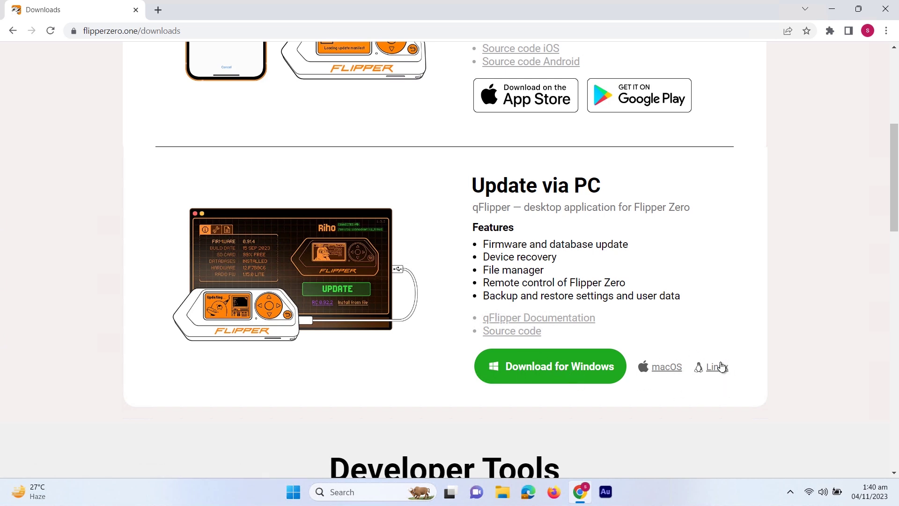
- Download and launch qFlipperSetup-64bit-1.3.2.exe for Windows, then minimize Chrome
click(537, 365)
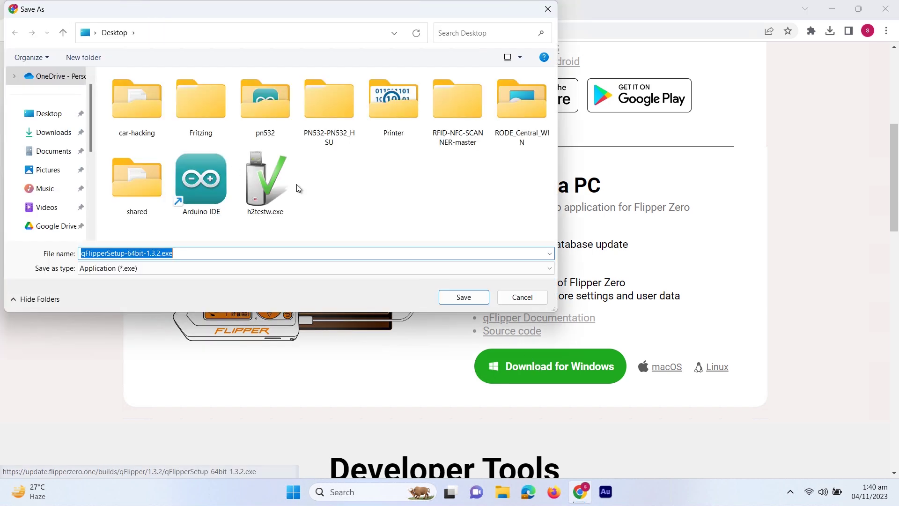
click(463, 297)
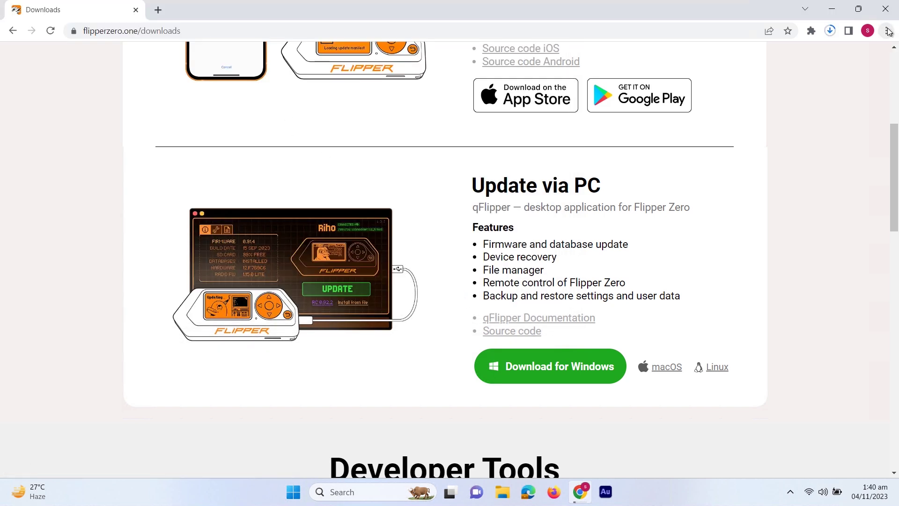
click(831, 31)
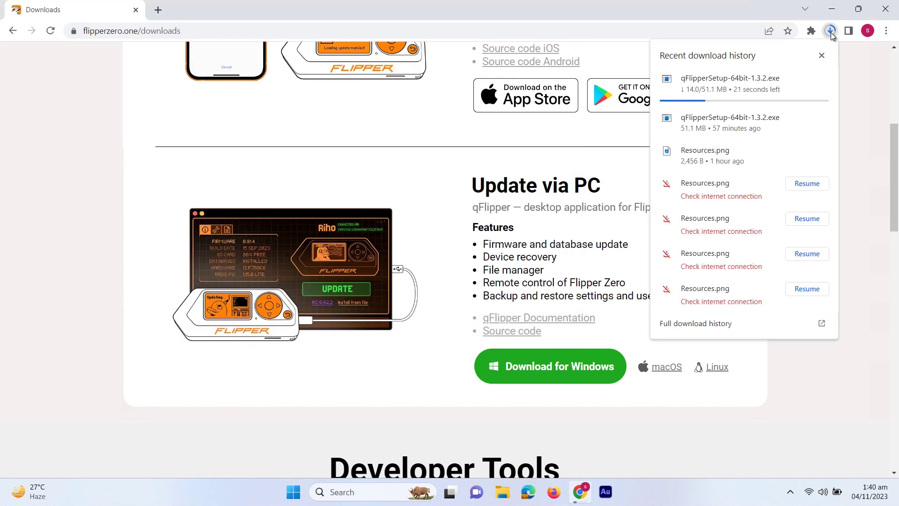
click(863, 88)
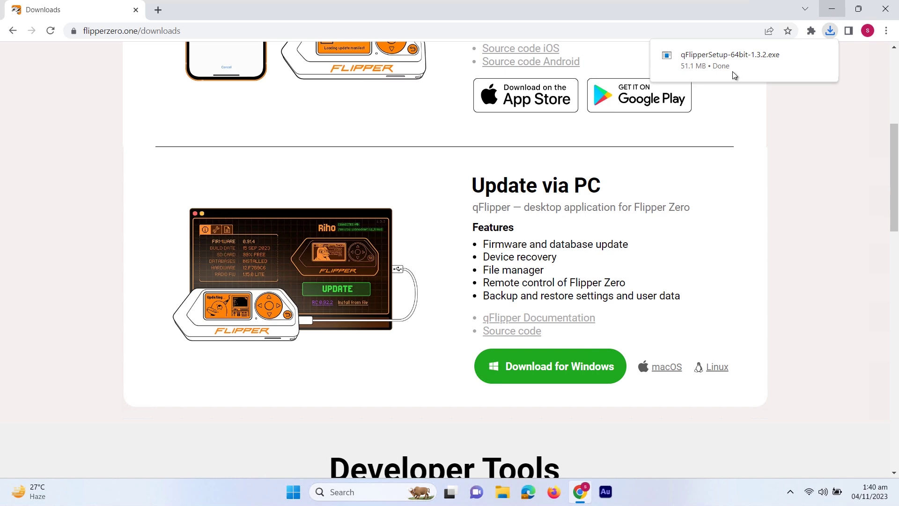
click(740, 60)
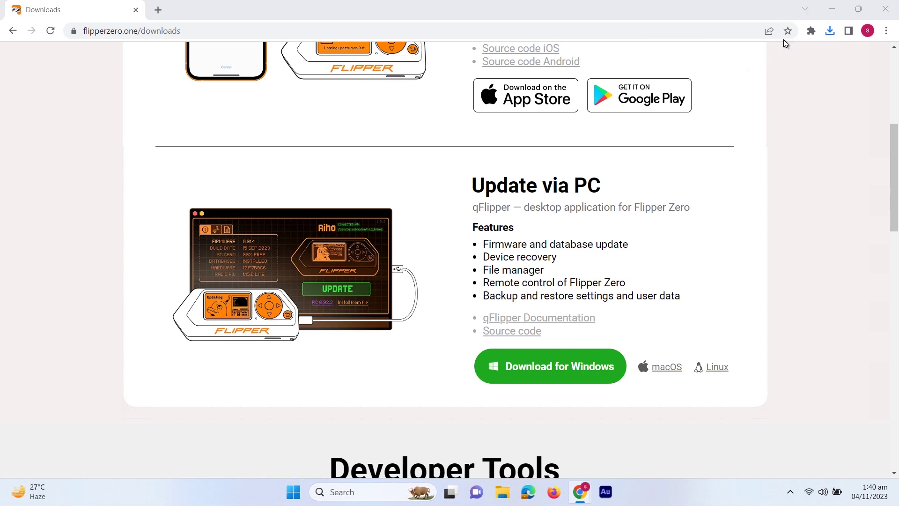
click(830, 11)
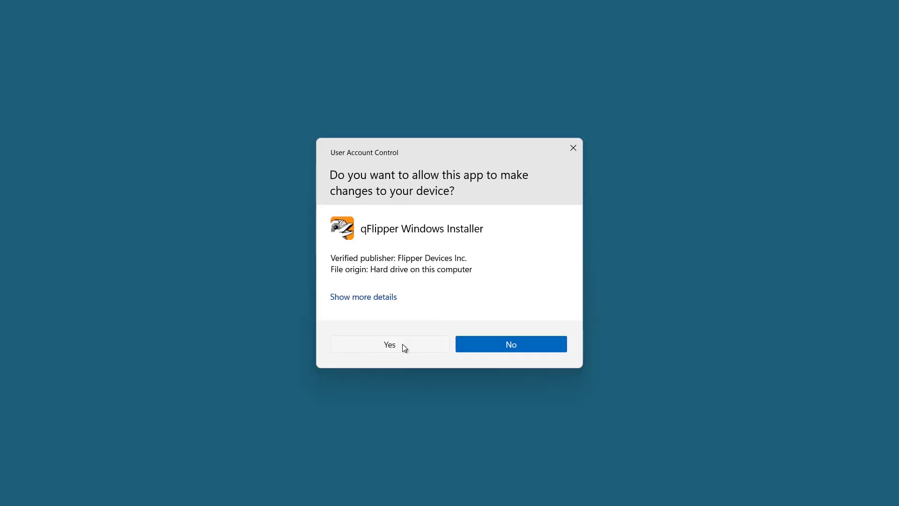
- Install qFlipper 1.3.2 in the default folder with all components selected
click(405, 348)
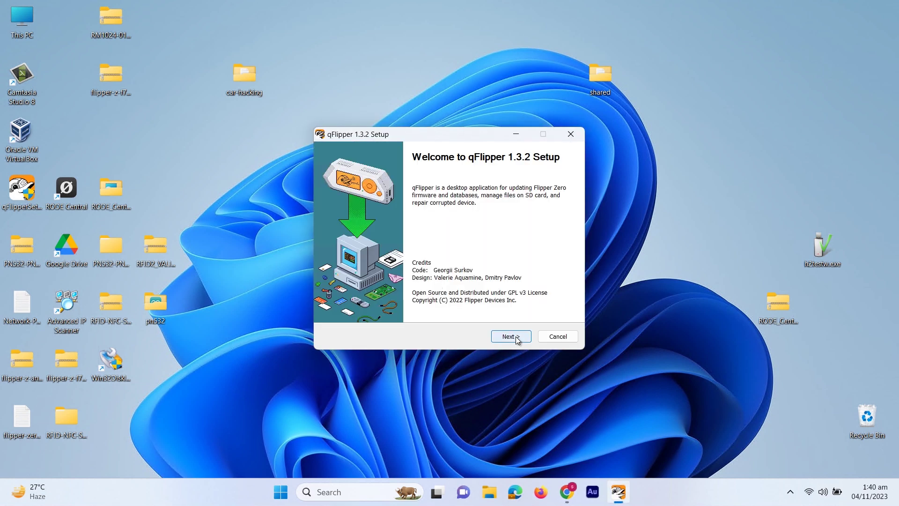
click(511, 336)
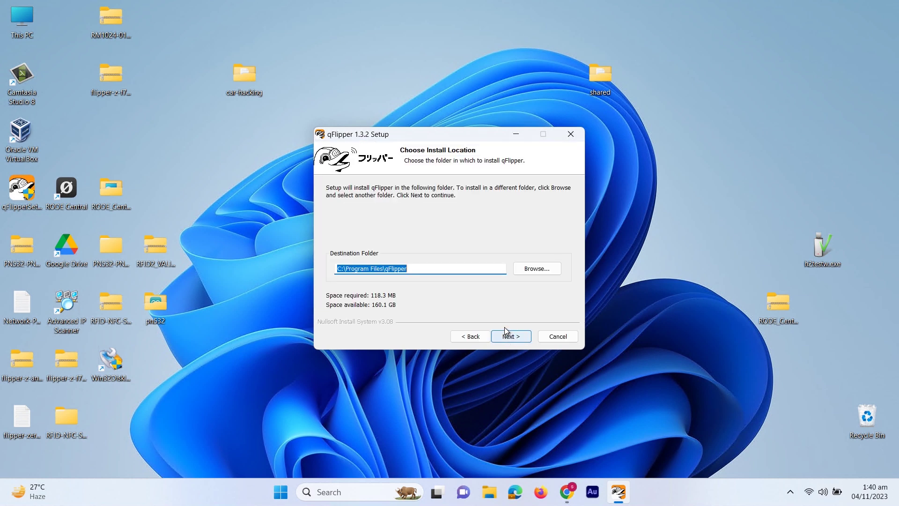
click(509, 337)
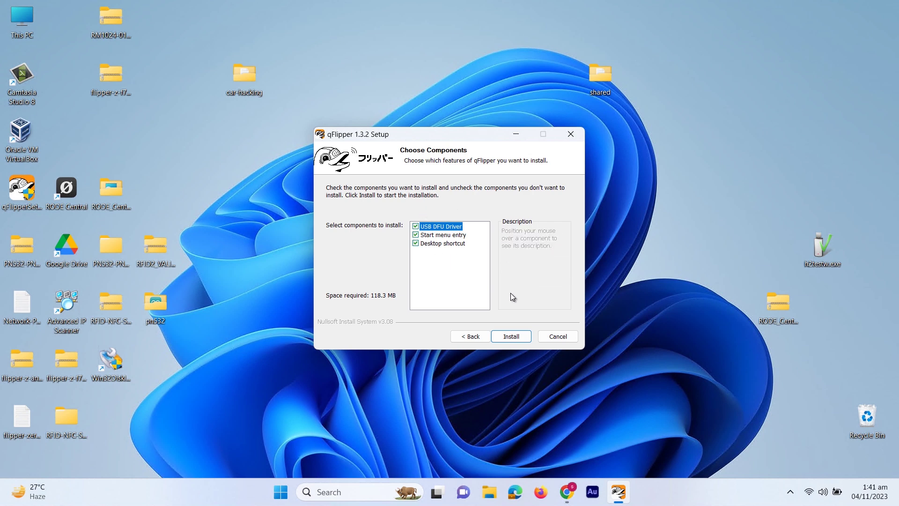
click(514, 337)
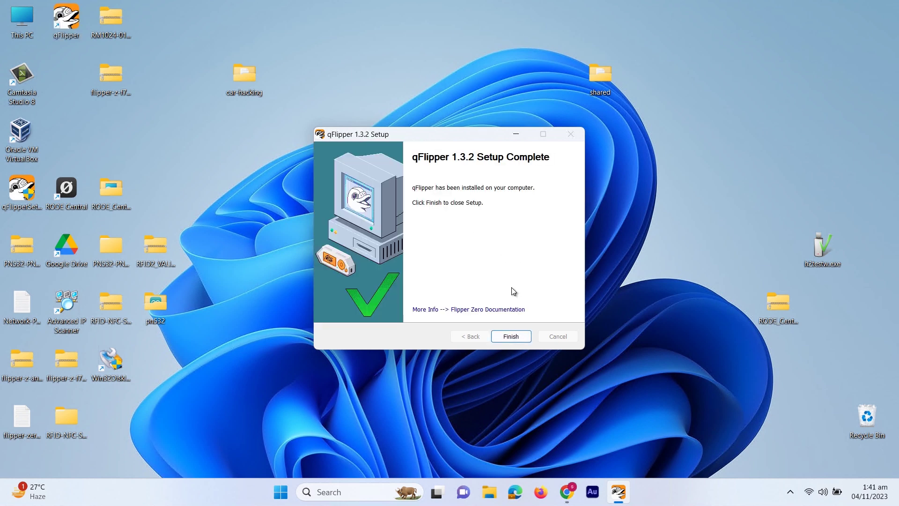
click(506, 337)
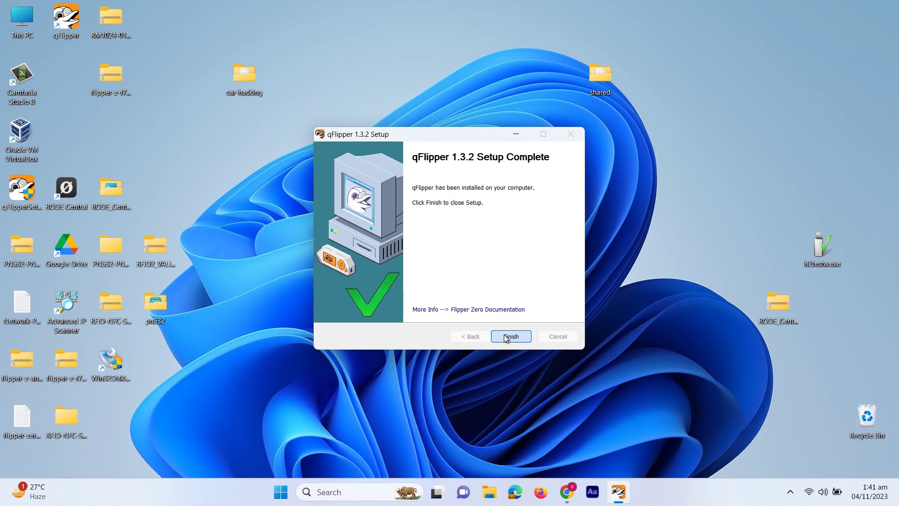
- Launch qFlipper from its desktop shortcut and connect the Flipper Zero over USB
double_click(71, 27)
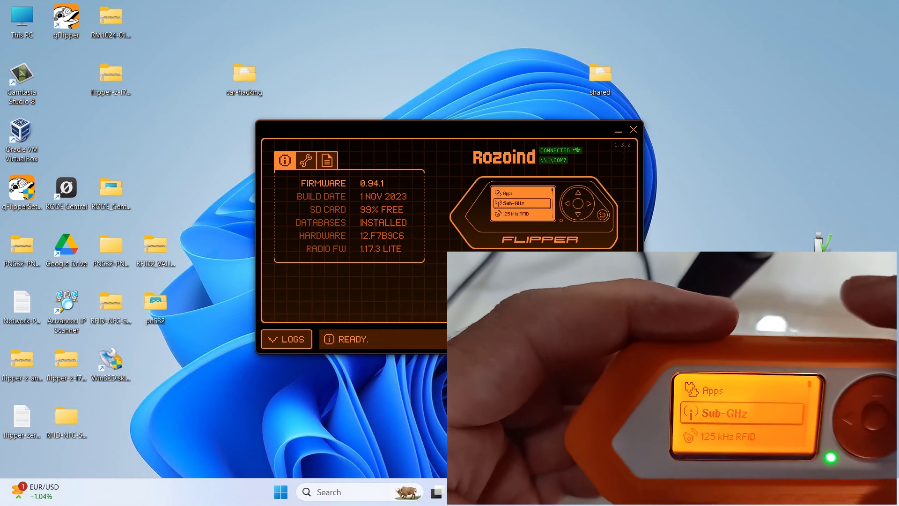
- Open the Flipper's live screen and browse its menu between Infrared, GPIO and iButton
click(586, 231)
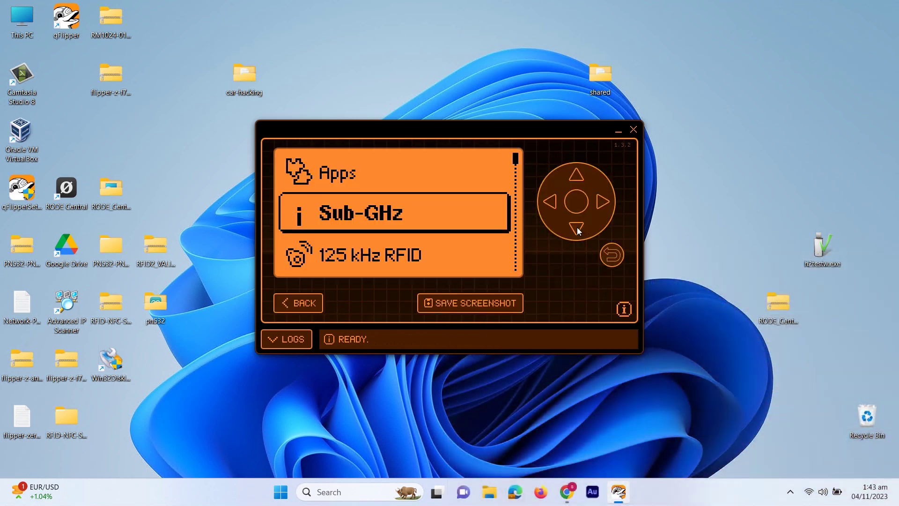
click(582, 232)
click(581, 233)
click(580, 234)
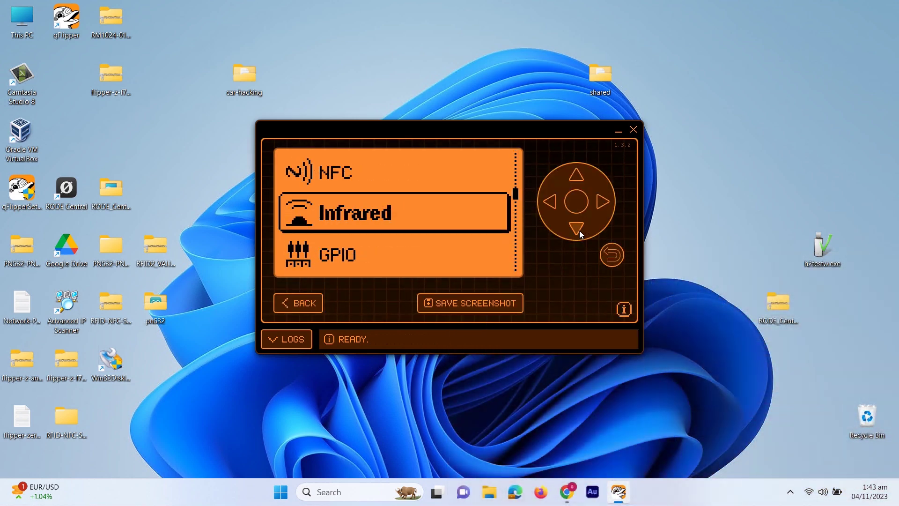
click(580, 230)
key(Down)
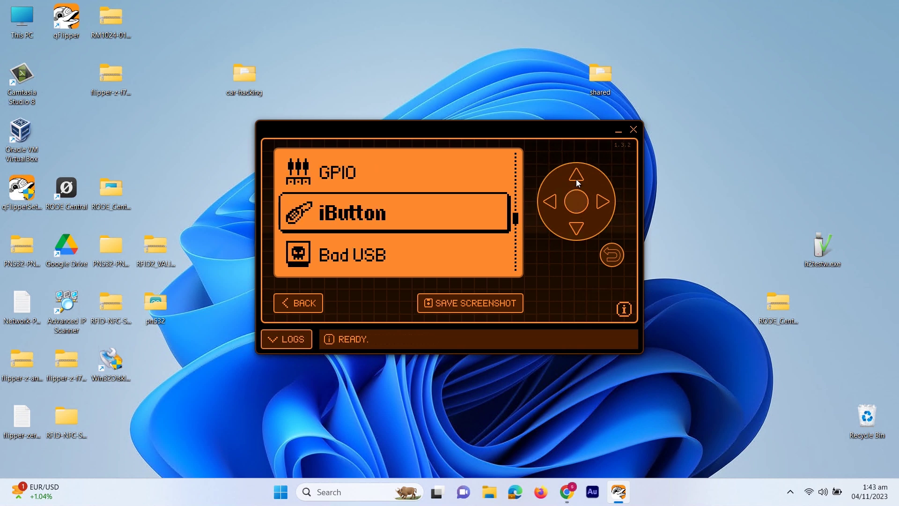
click(578, 182)
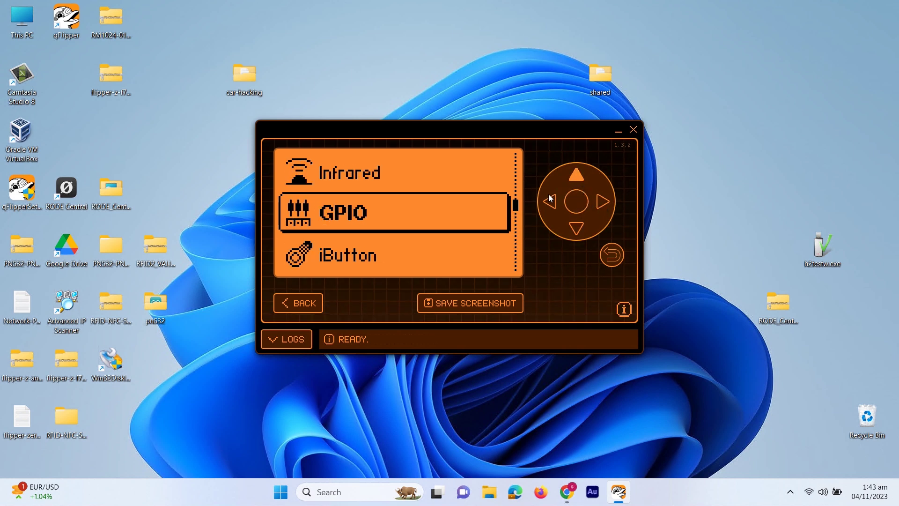
click(577, 184)
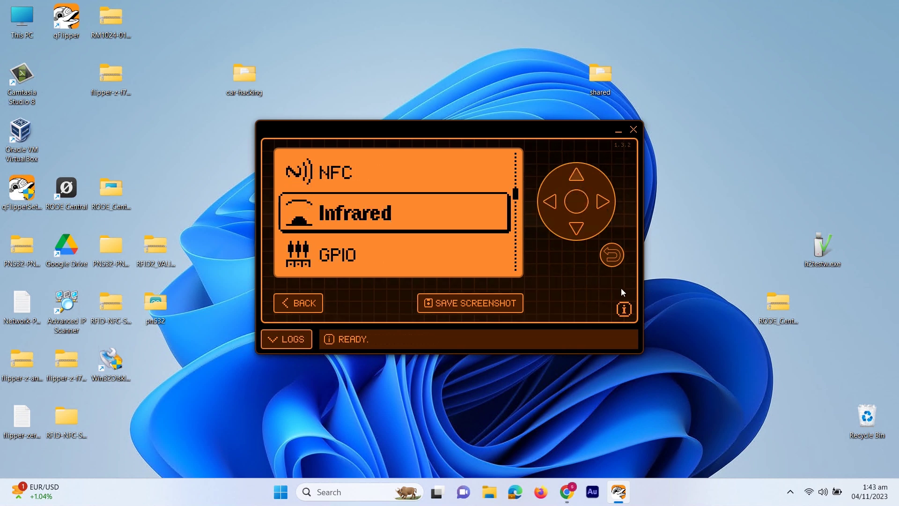
- Back out to the Flipper's idle animation and close the live screen view
click(613, 257)
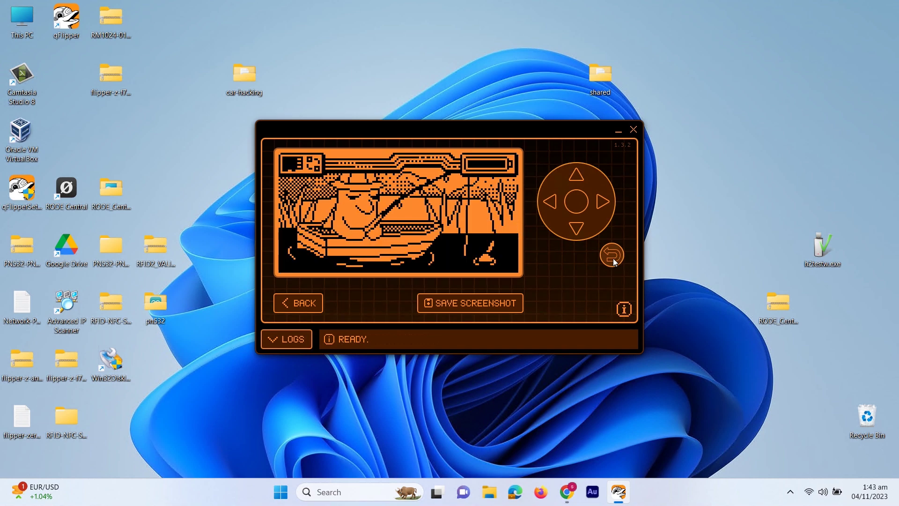
click(612, 257)
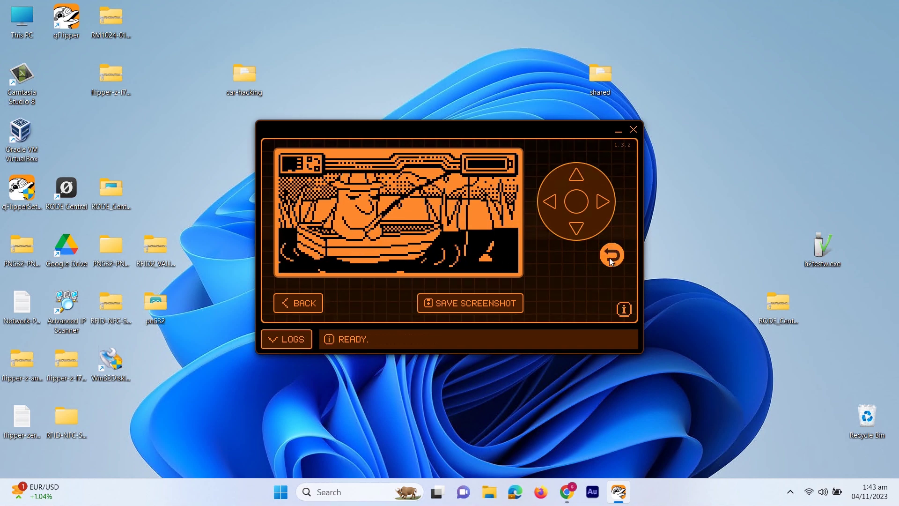
click(612, 256)
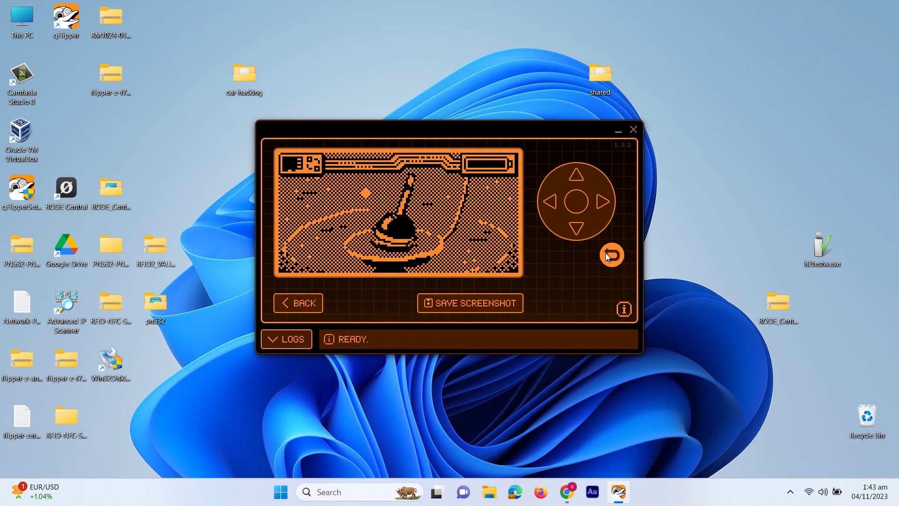
click(303, 304)
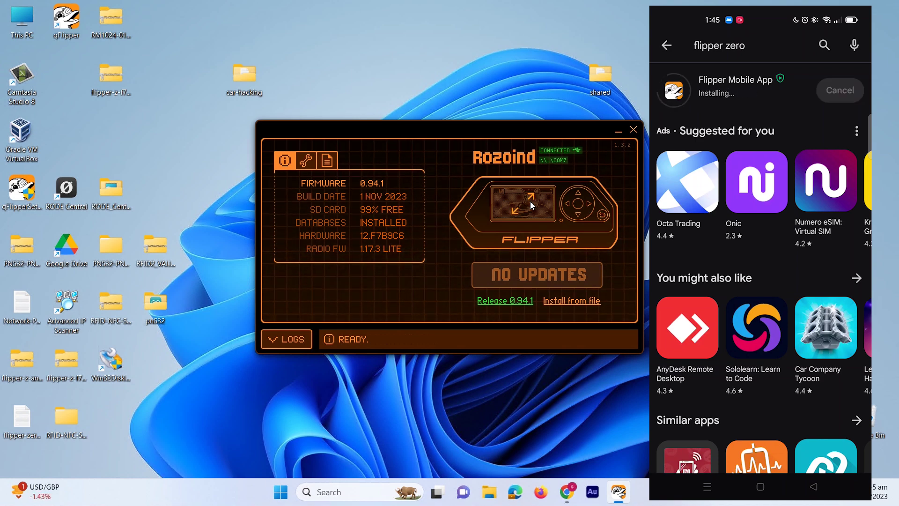
- Drag the qFlipper window to the desktop's top-left corner beside the phone
drag(480, 171, 251, 119)
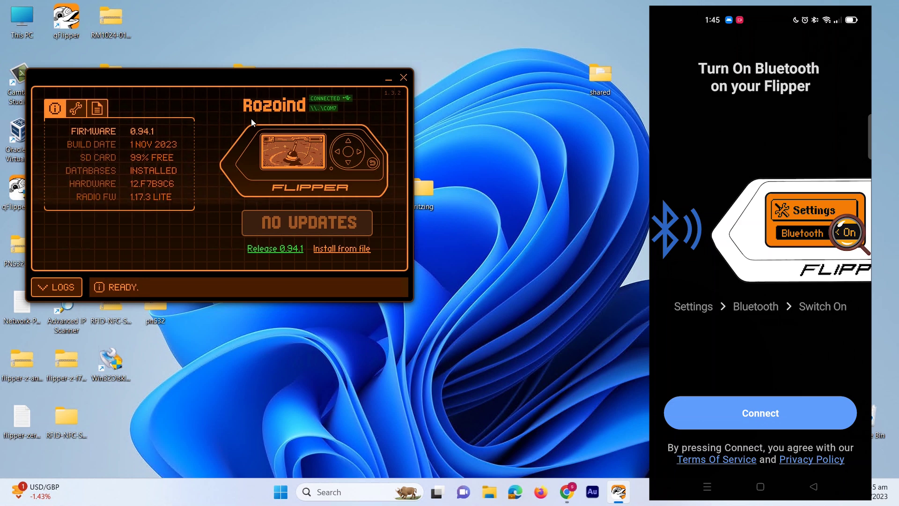
- In the live screen view, step the Flipper's main menu down to Settings
click(286, 145)
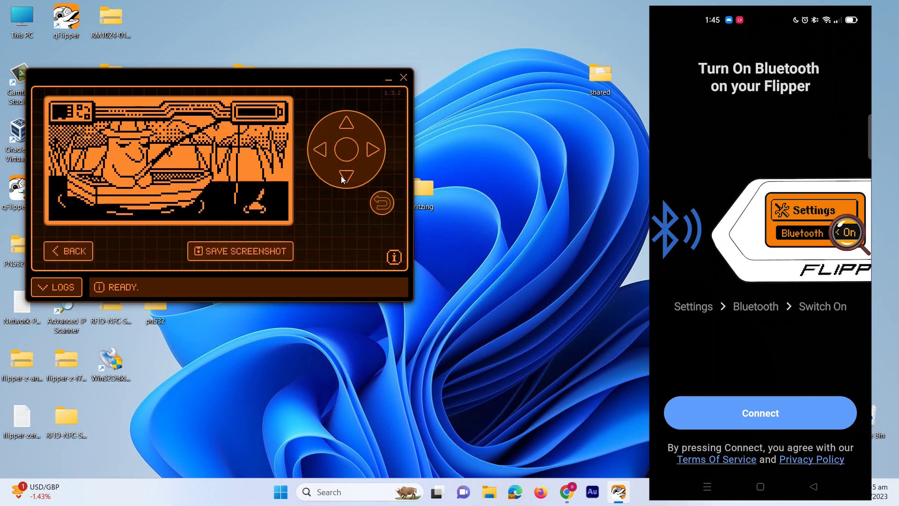
click(347, 150)
click(349, 178)
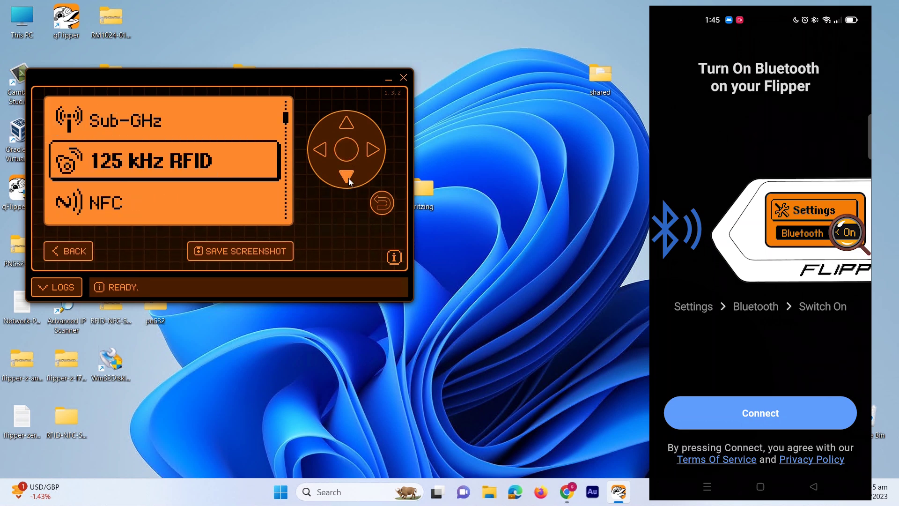
click(349, 178)
click(349, 179)
click(349, 179)
click(348, 178)
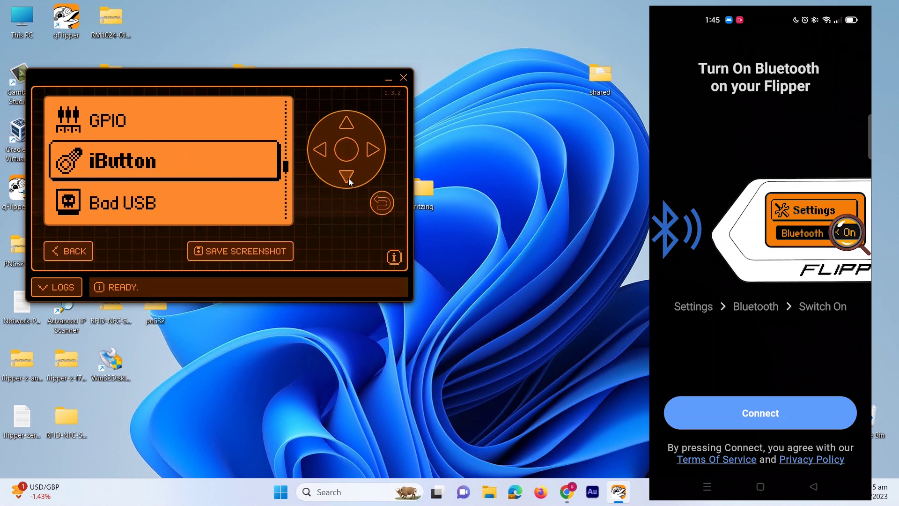
click(349, 178)
click(349, 178)
click(349, 178)
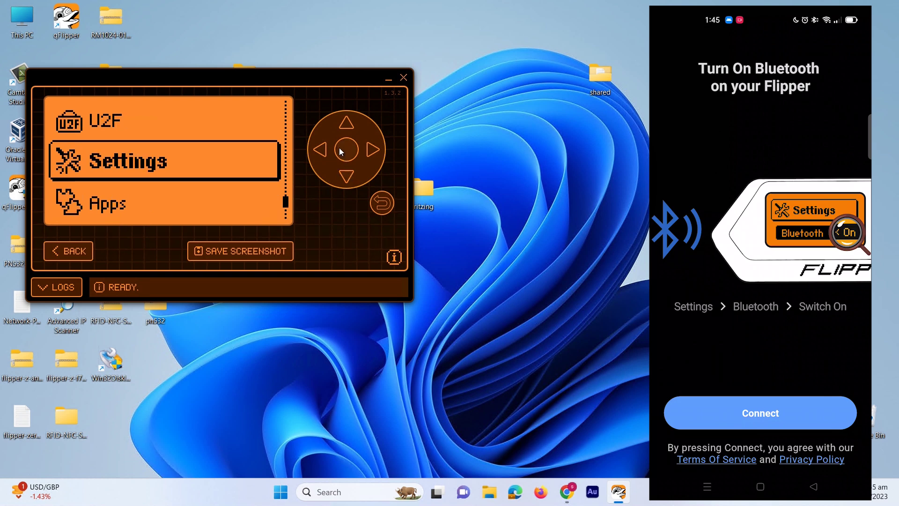
- Set the Flipper's Bluetooth to ON and start connecting from the phone app
click(346, 150)
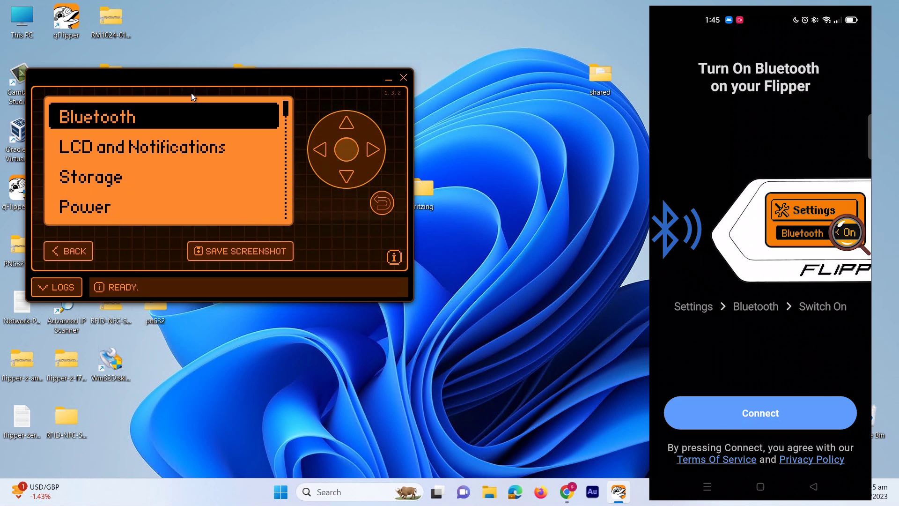
click(341, 150)
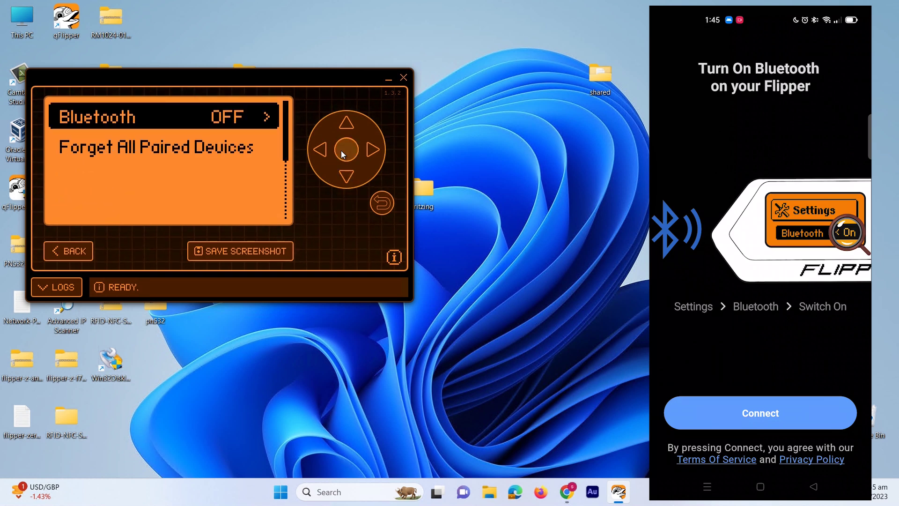
click(374, 152)
click(782, 413)
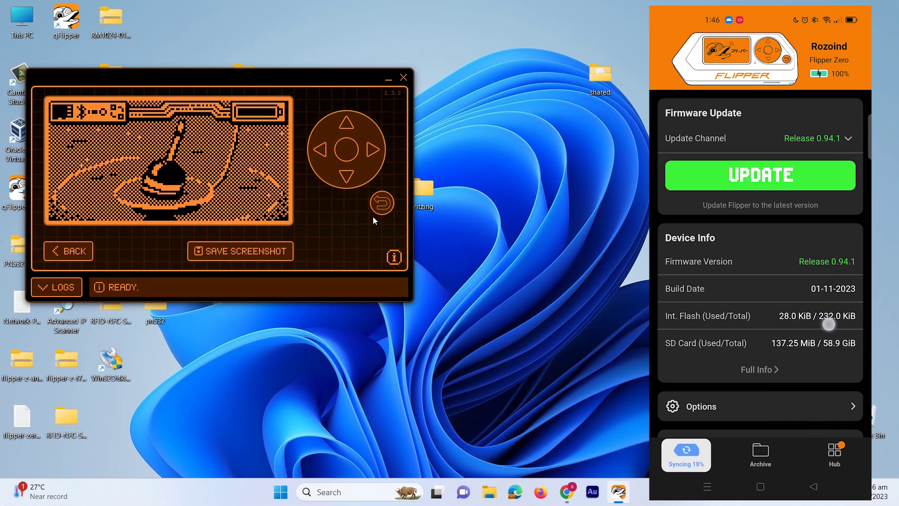
scroll(829, 324, down, 3)
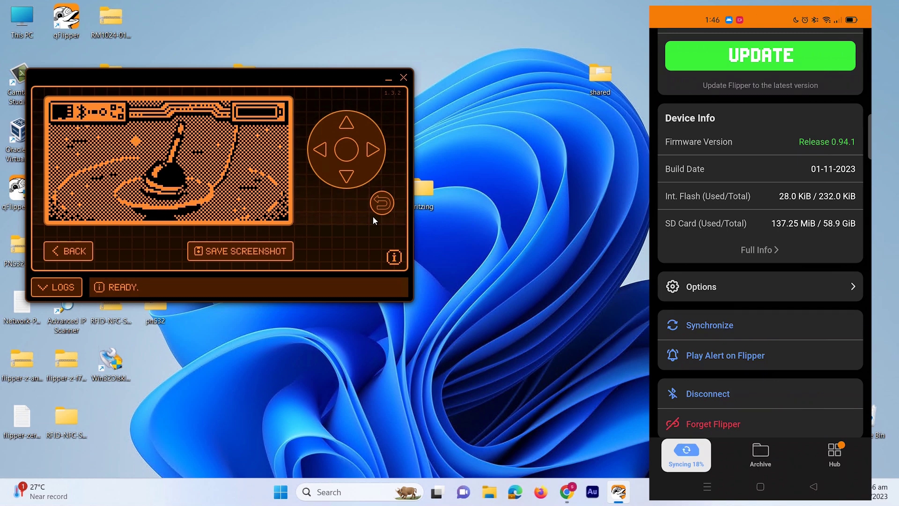
scroll(807, 196, up, 1)
- View the Flipper's full device info, then bring up its Remote Control mirror
click(759, 265)
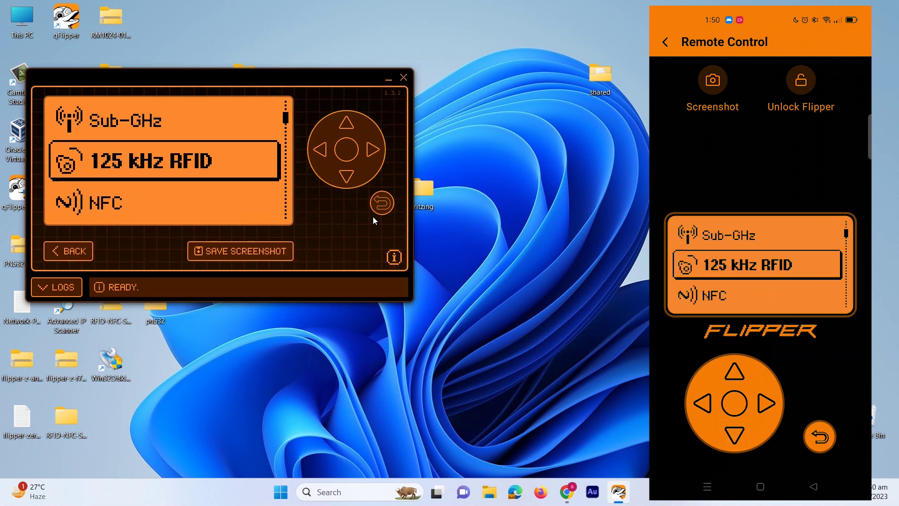
click(374, 217)
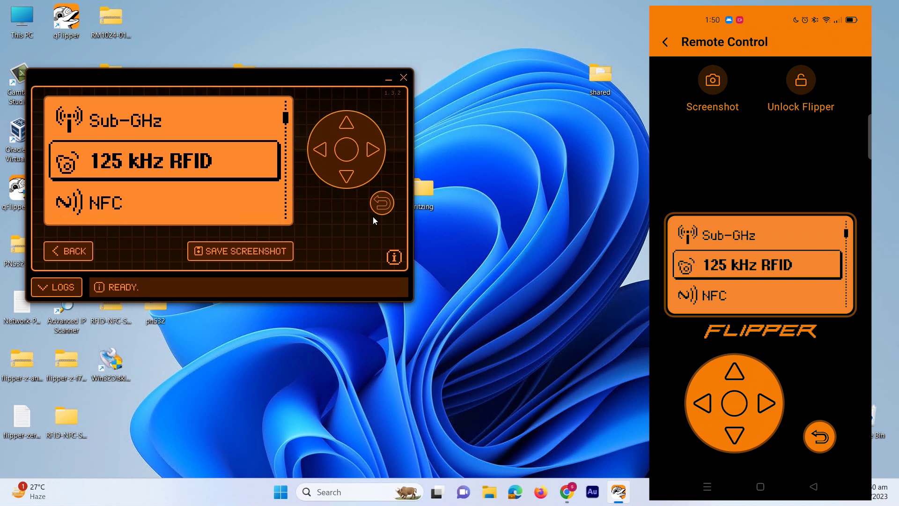